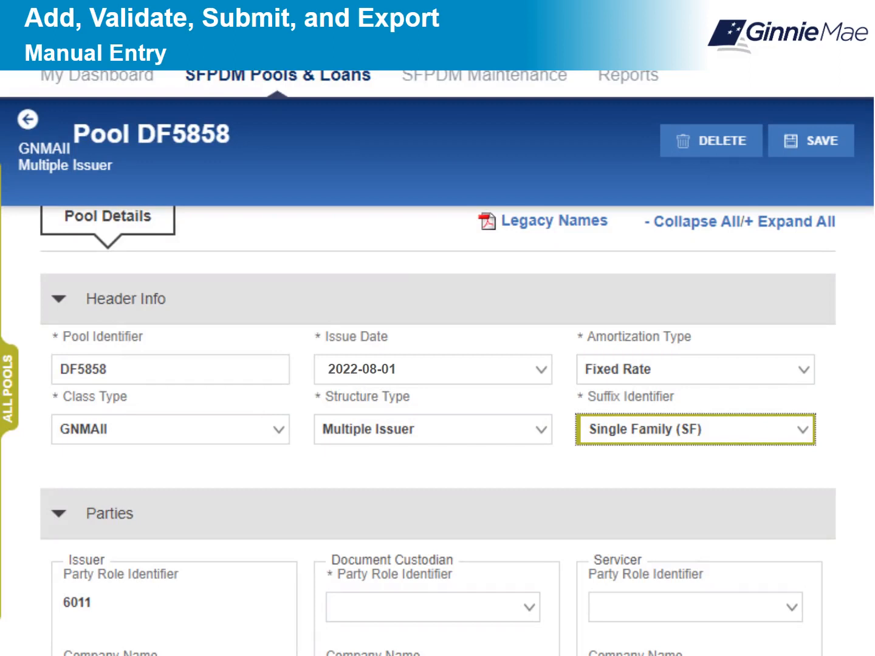
- Enter Trade Book Entry Date 2022-08-5, Maturity Date 2052-08-20 and Period Count 360 in the Dates section
scroll(438, 430, down, 5)
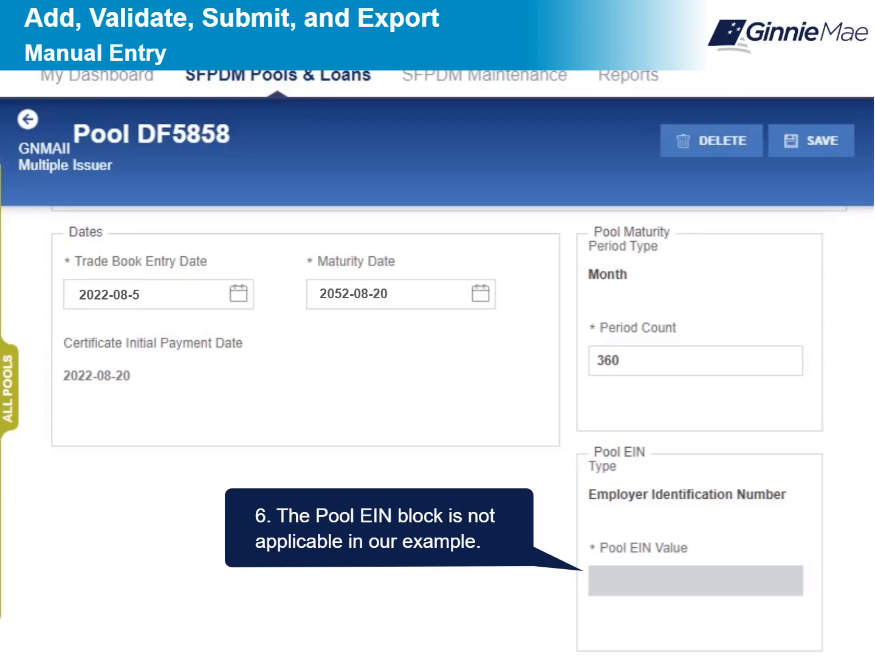
scroll(437, 431, down, 6)
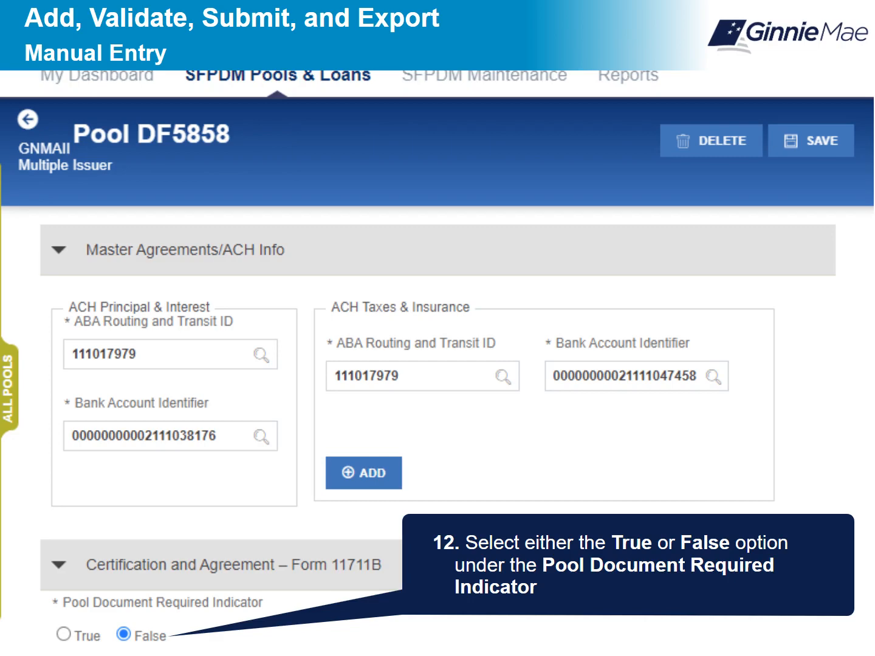
- Scroll down the pool form to the Subscriber Info section's account fields
scroll(437, 424, down, 4)
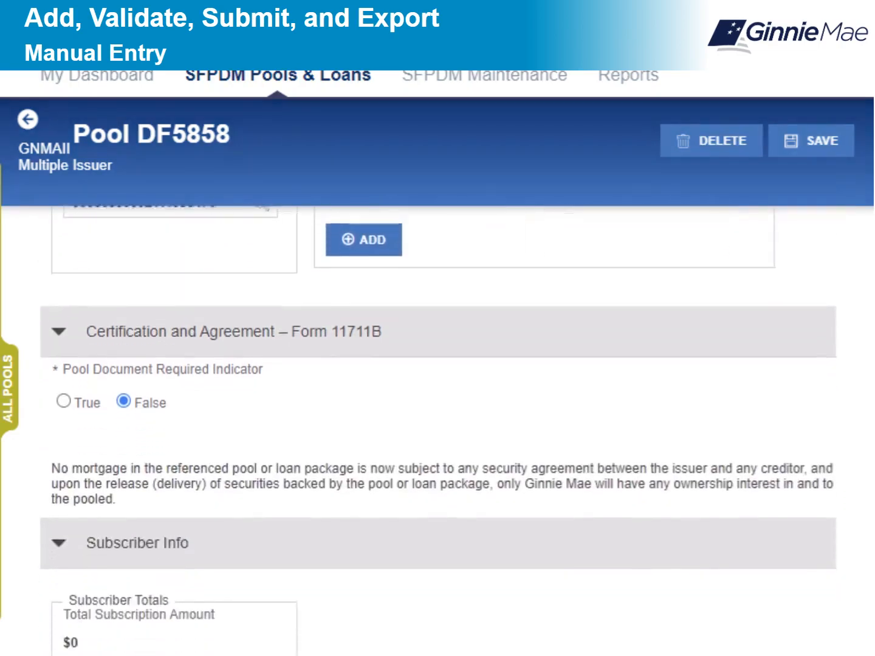
scroll(437, 426, down, 3)
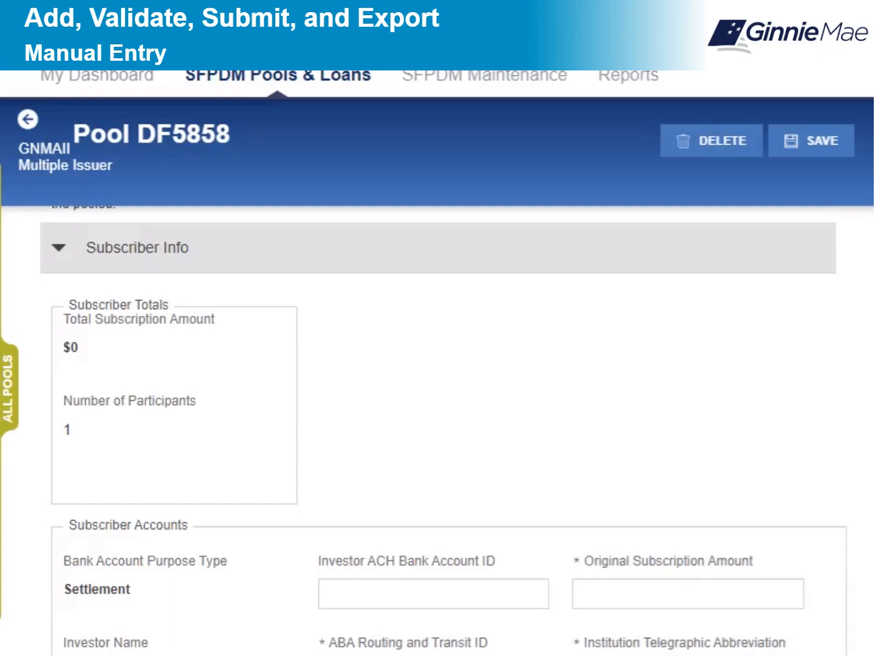
scroll(444, 425, down, 5)
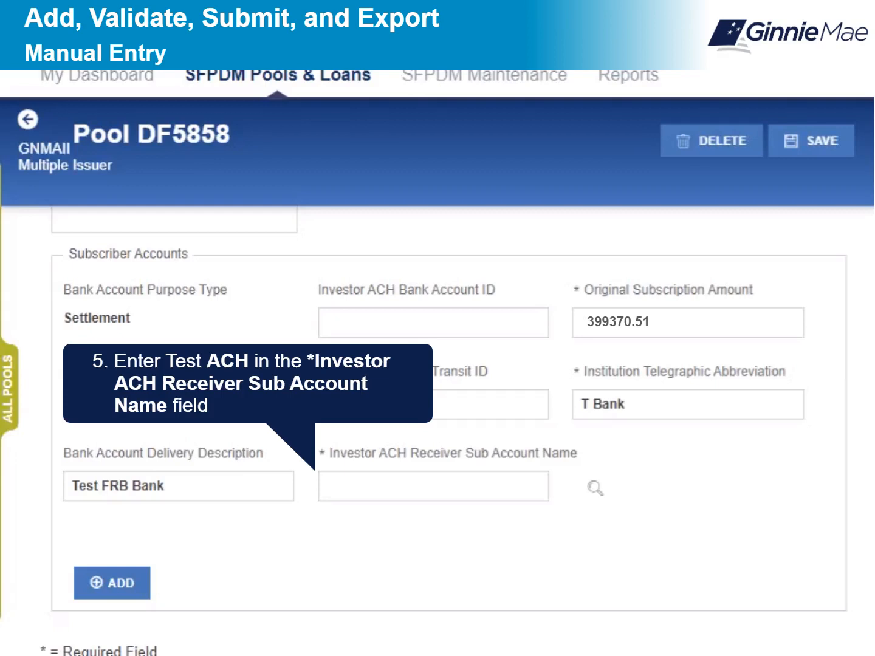
- Enter 'Test ACH' as the Investor ACH Receiver Sub Account Name and save the subscriber account
text(Test ACH)
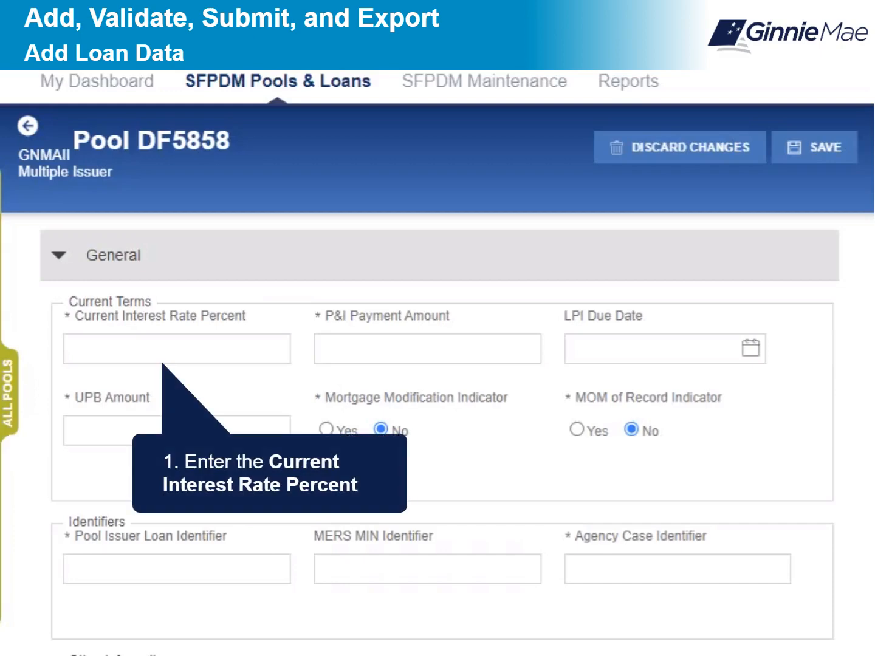
- Enter interest rate 3.500, P&I 1796.16, LPI due date 2022-07-01 and UPB 399370.51
text(3.500)
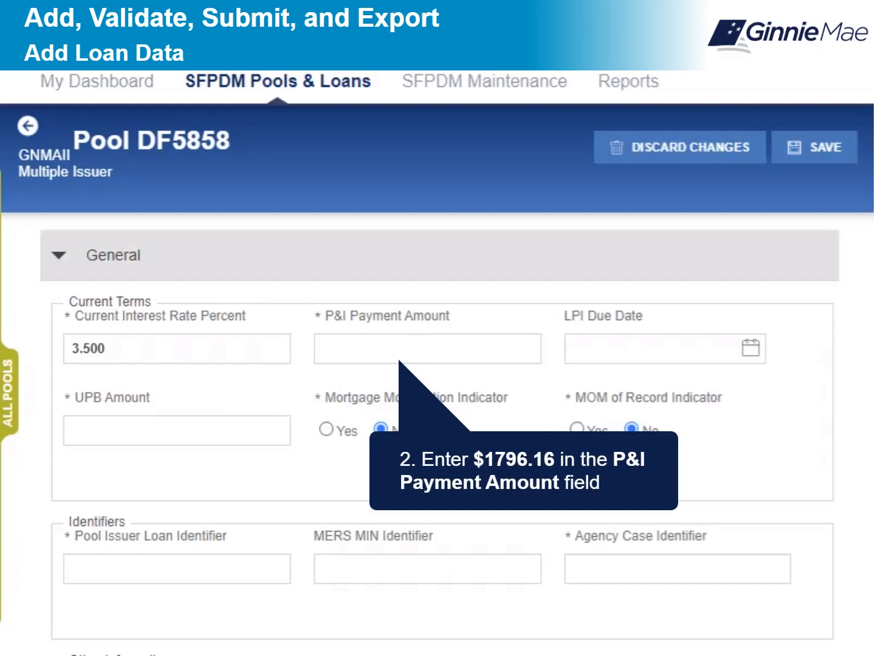
text(1796.16)
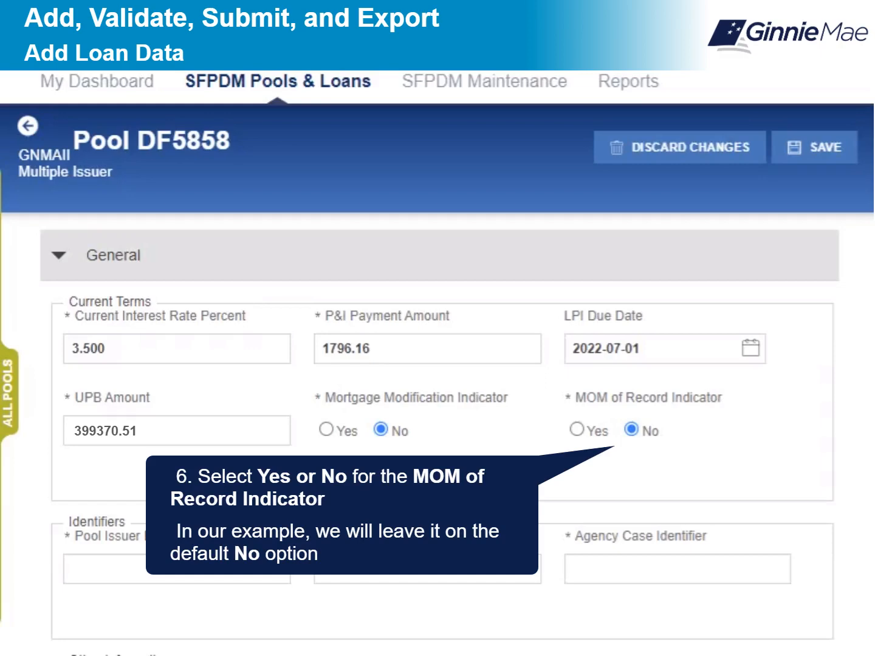
- Fill in both loan identifiers, choose FHA mortgage type and keep Buydown Funding false
scroll(441, 435, down, 3)
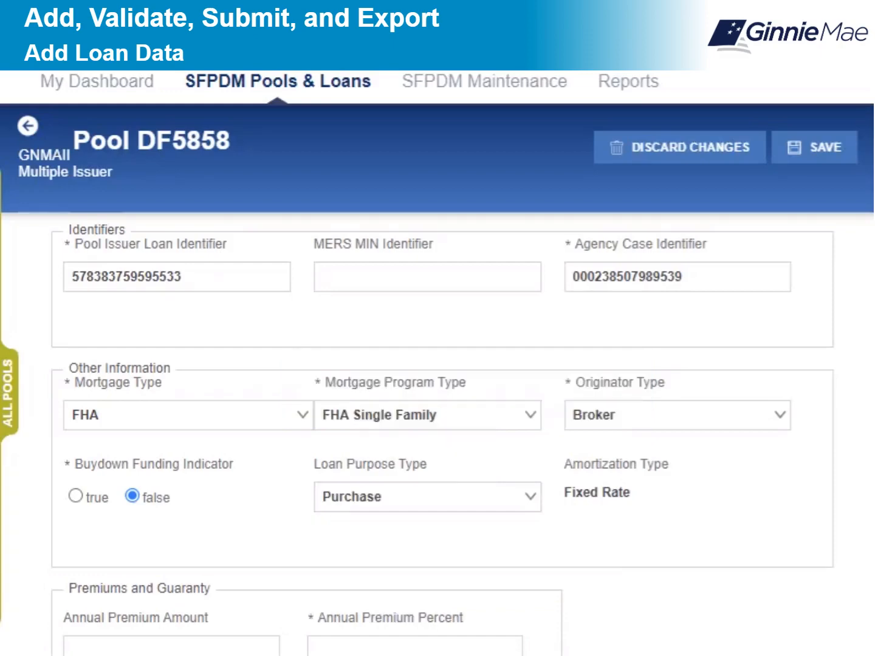
- Set annual premium 2300 at 0.000 percent and upfront premium 2500 at 0.000 percent
scroll(443, 435, down, 5)
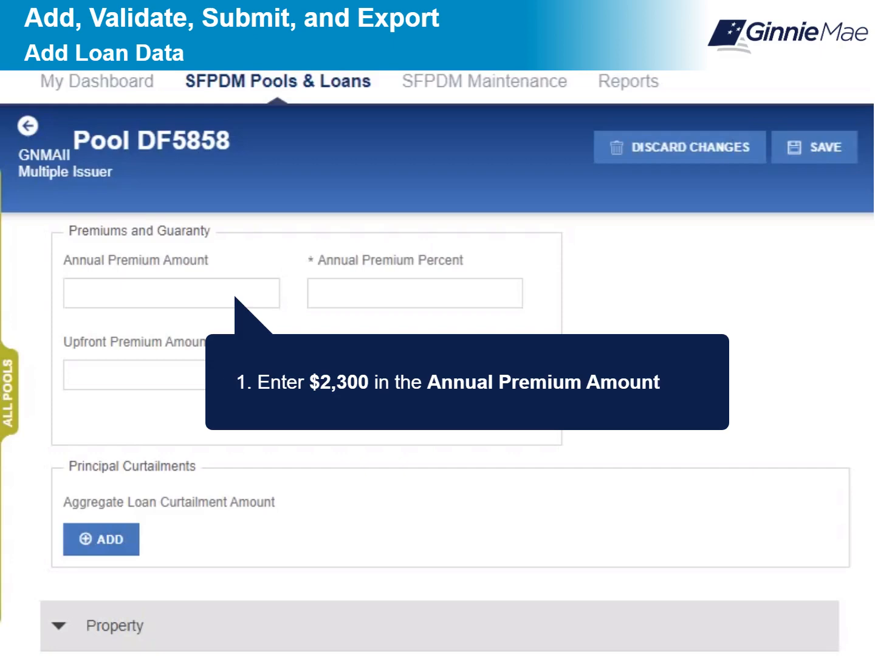
text(2300)
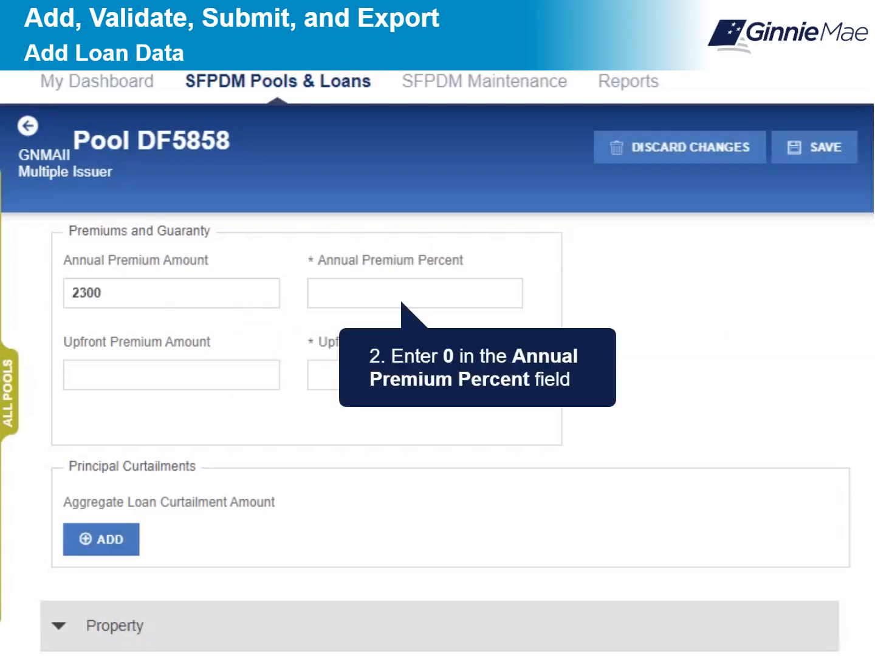
text(0)
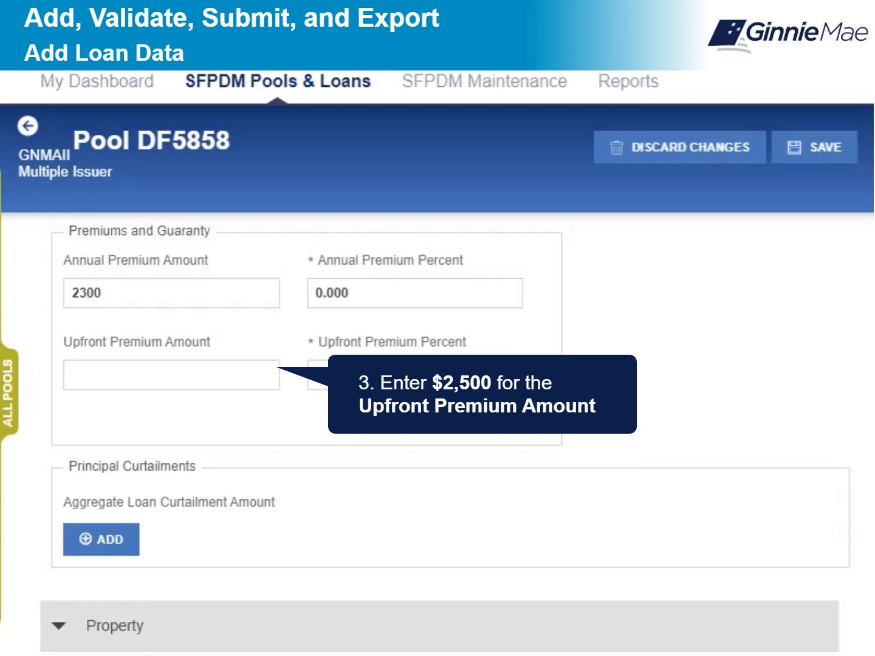
text(2500)
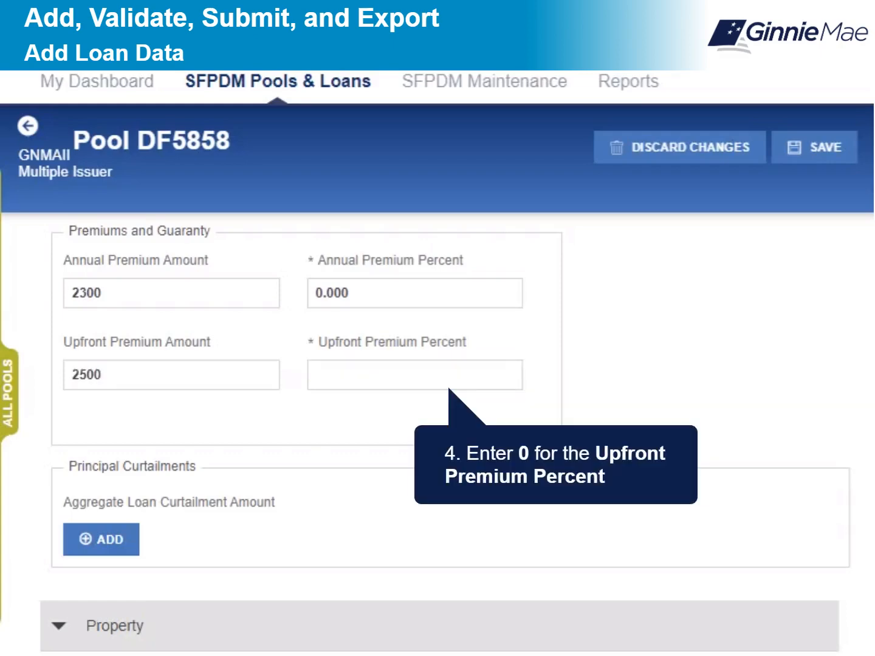
text(0.000)
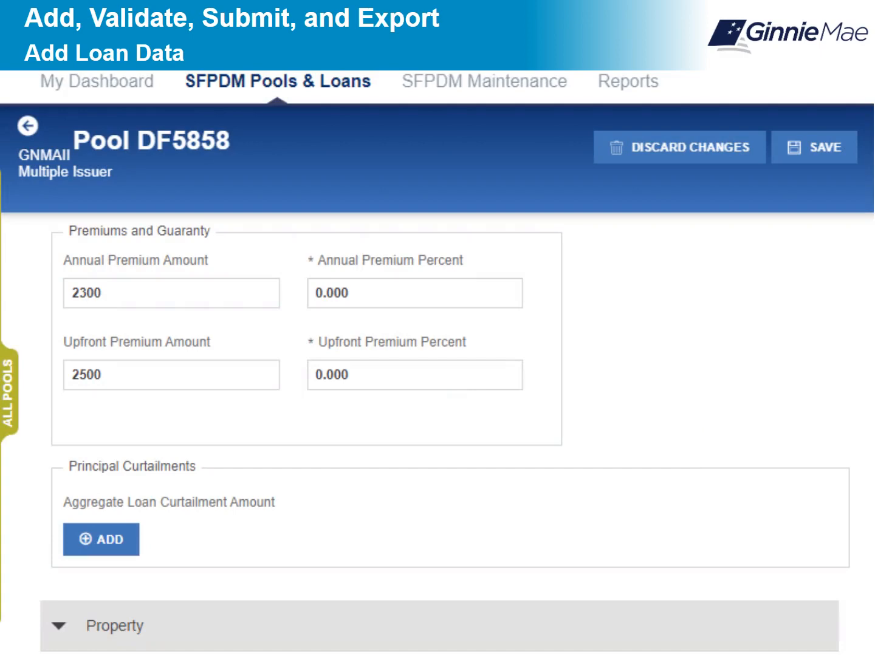
scroll(438, 426, down, 6)
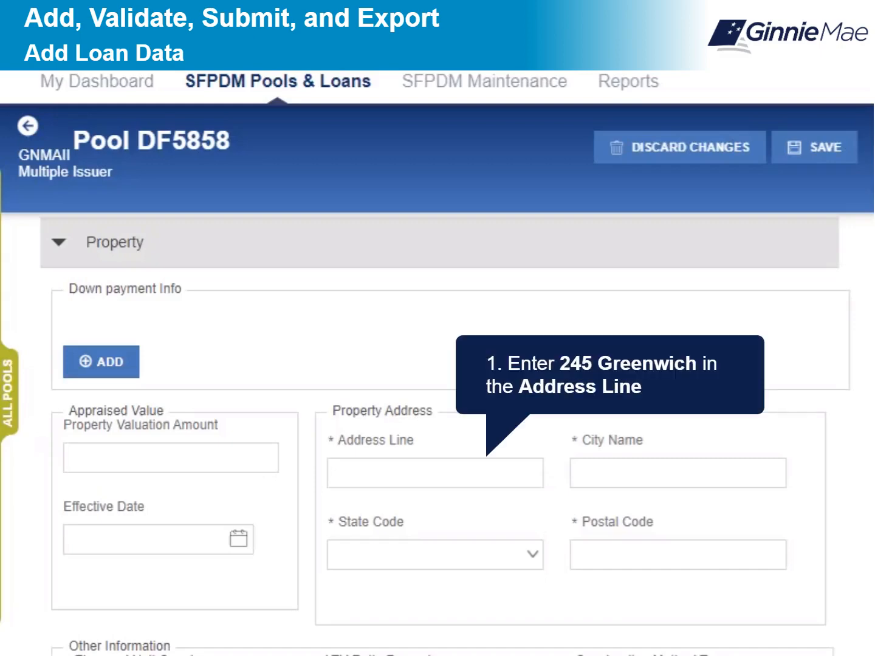
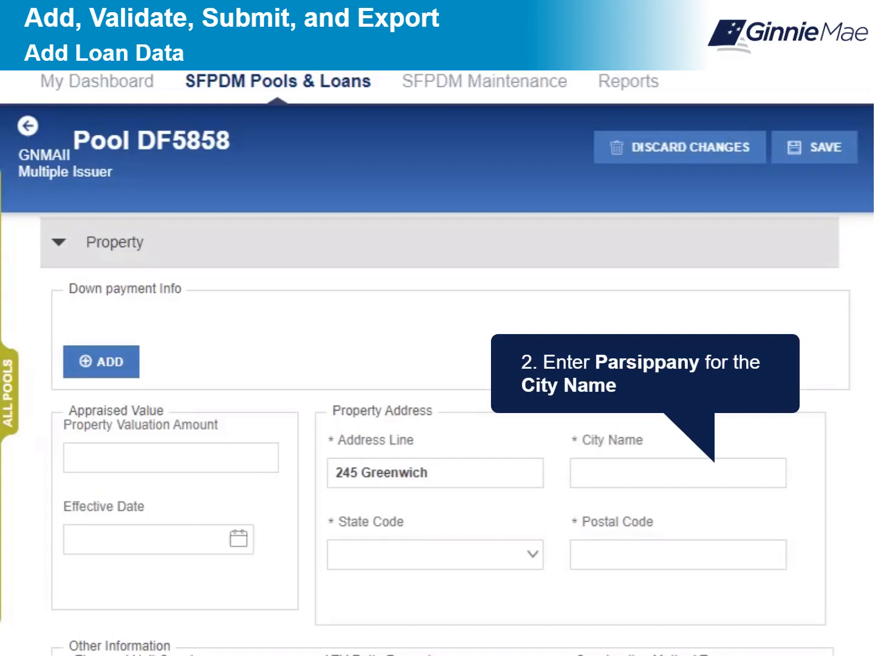
- Fill in the property's street address, city, state code and postal code
text(Parsippany)
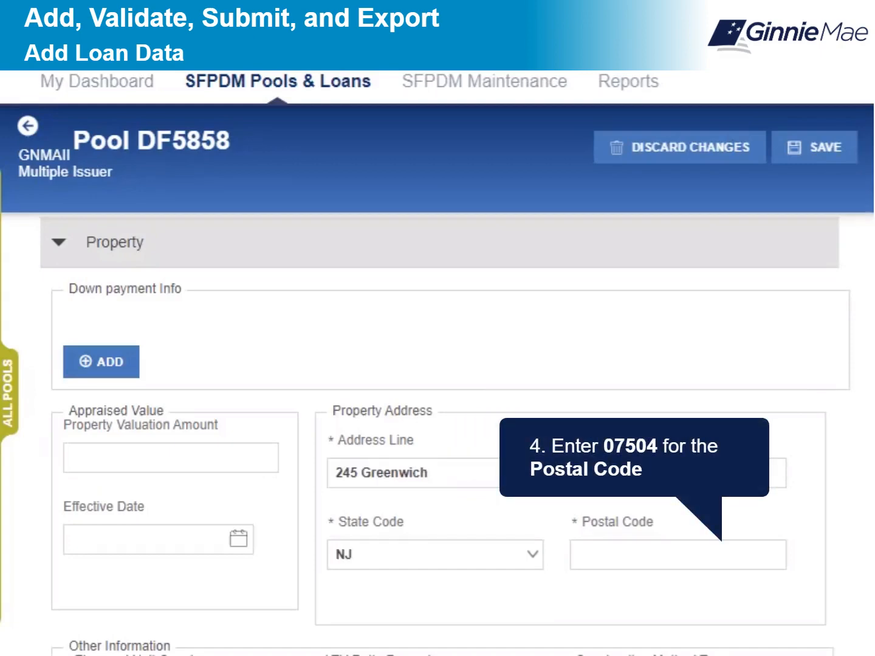
text(07504)
scroll(438, 425, down, 7)
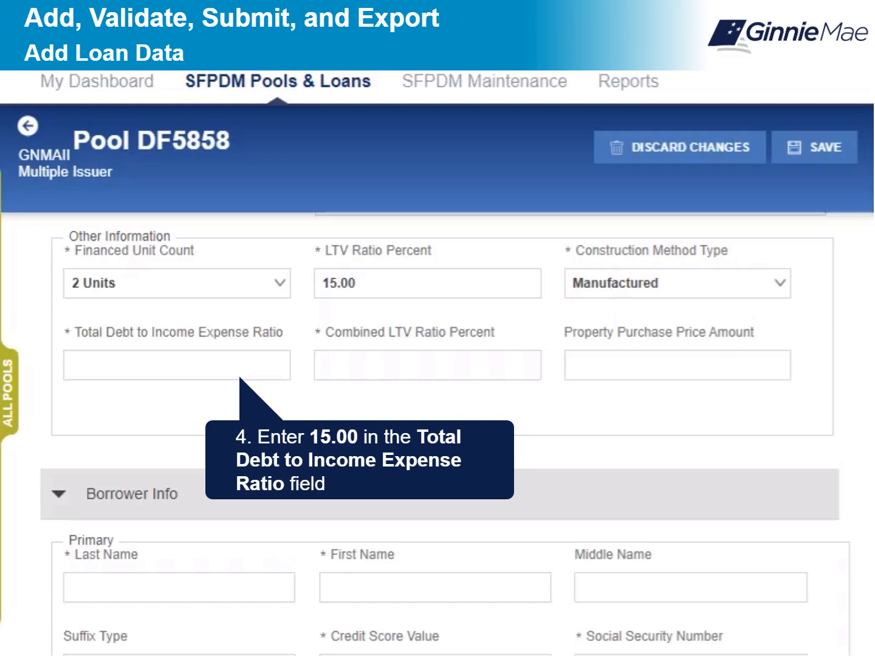
- Set Total Debt to Income Expense Ratio 15.00 and Combined LTV Ratio Percent 20.00
text(15.00)
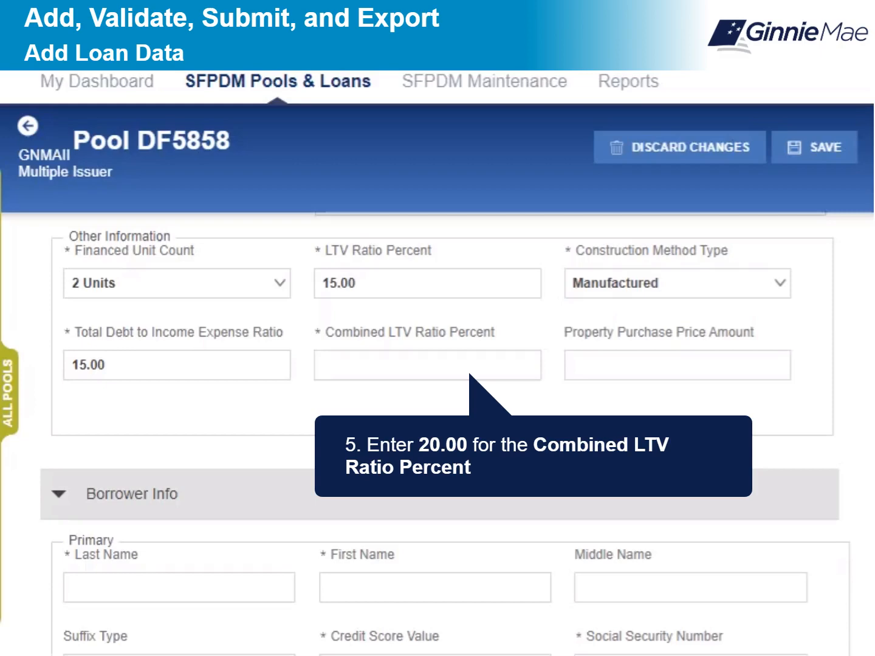
text(20.00)
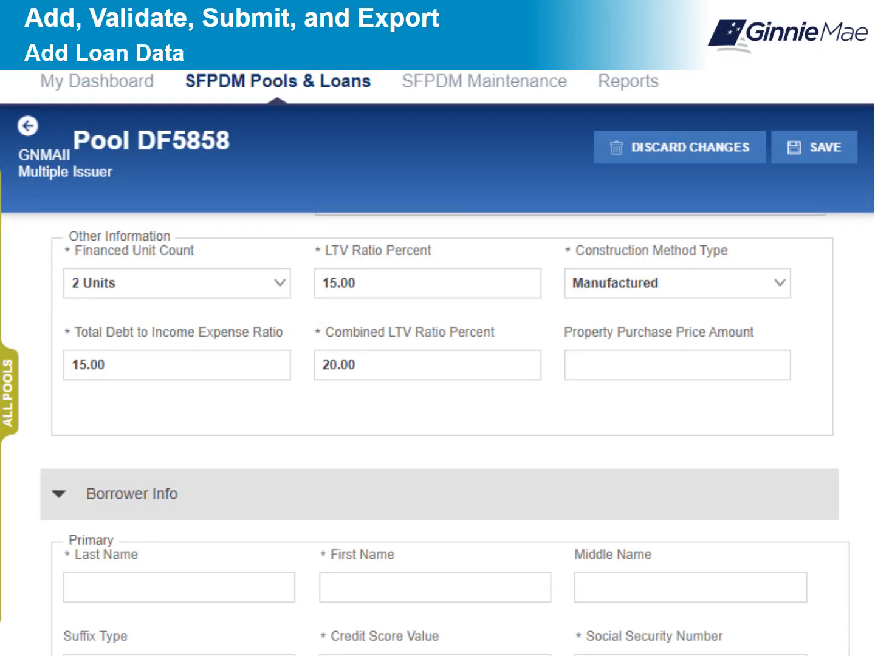
scroll(438, 425, down, 4)
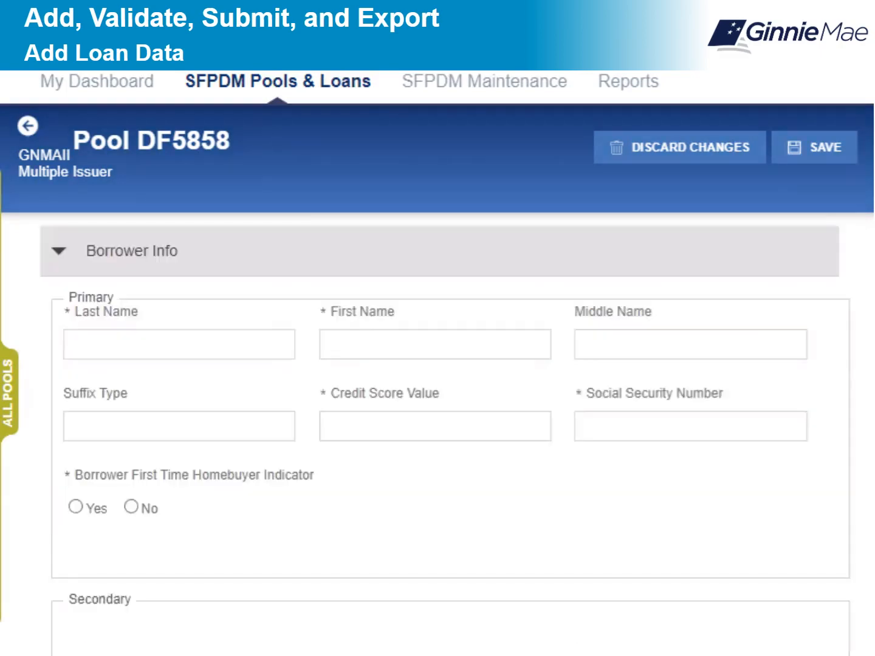
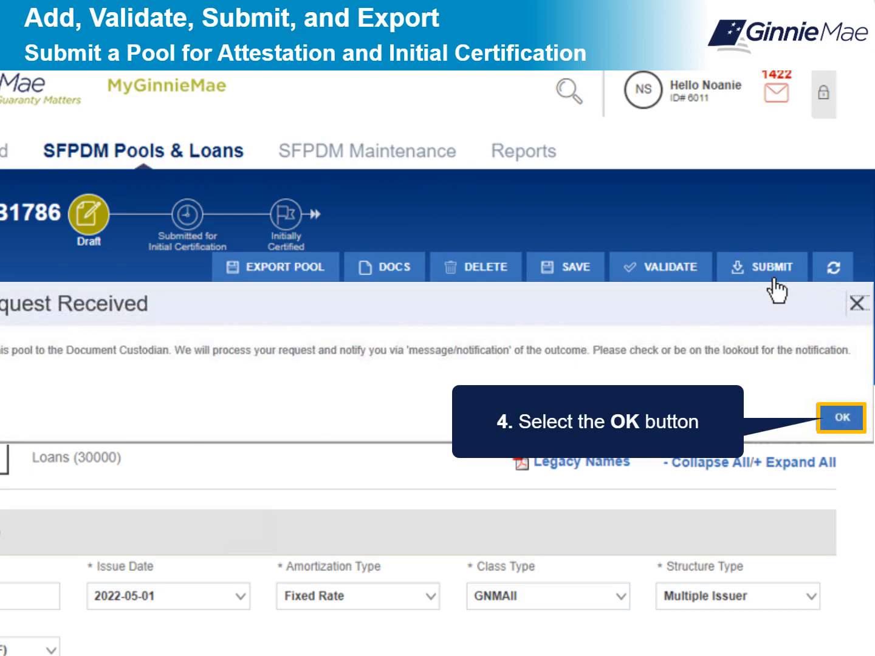
- Dismiss the submission confirmation, open DF5858 from its validation notification, then launch GinnieNET On The Web
click(840, 418)
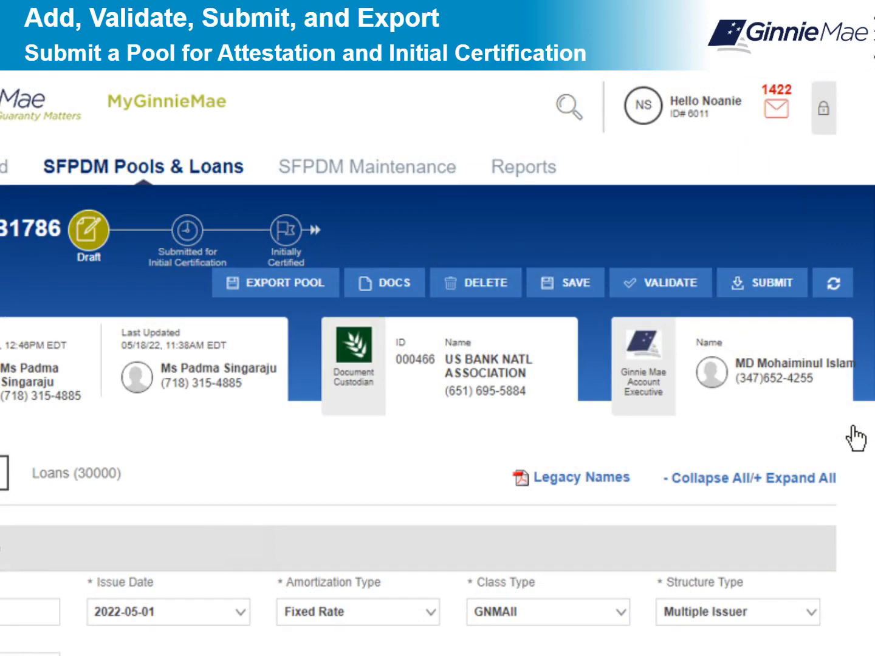
click(778, 106)
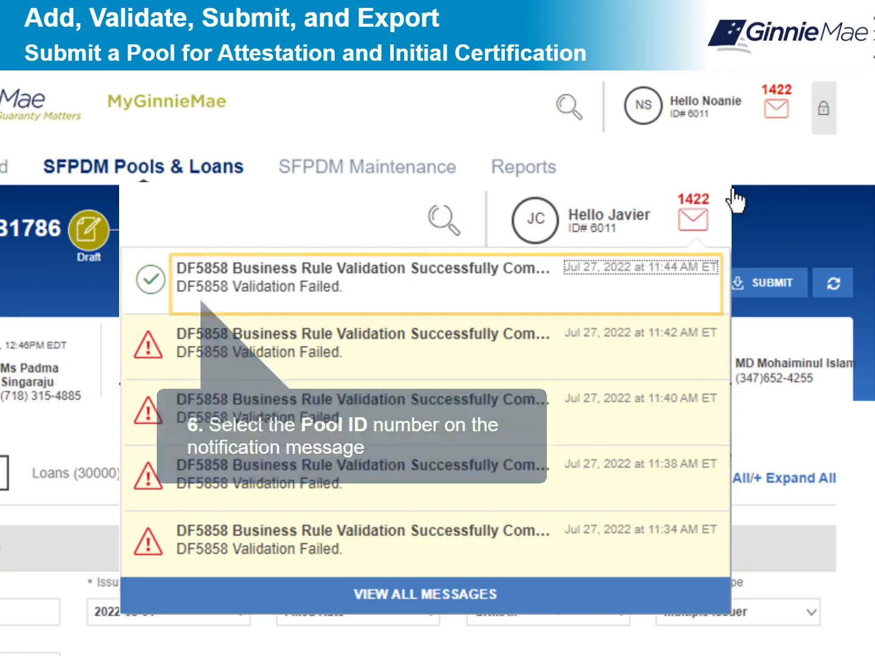
click(197, 266)
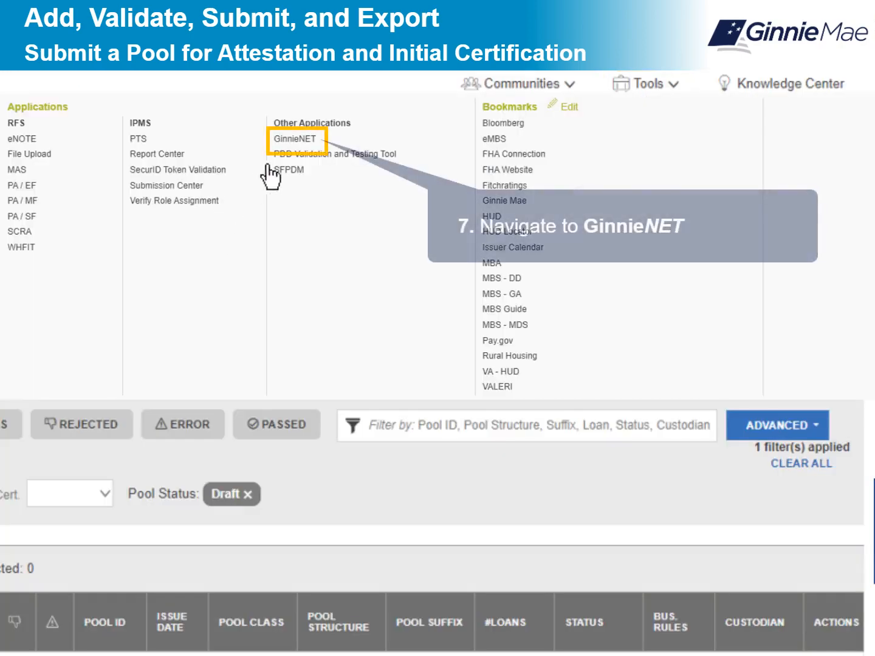
click(314, 152)
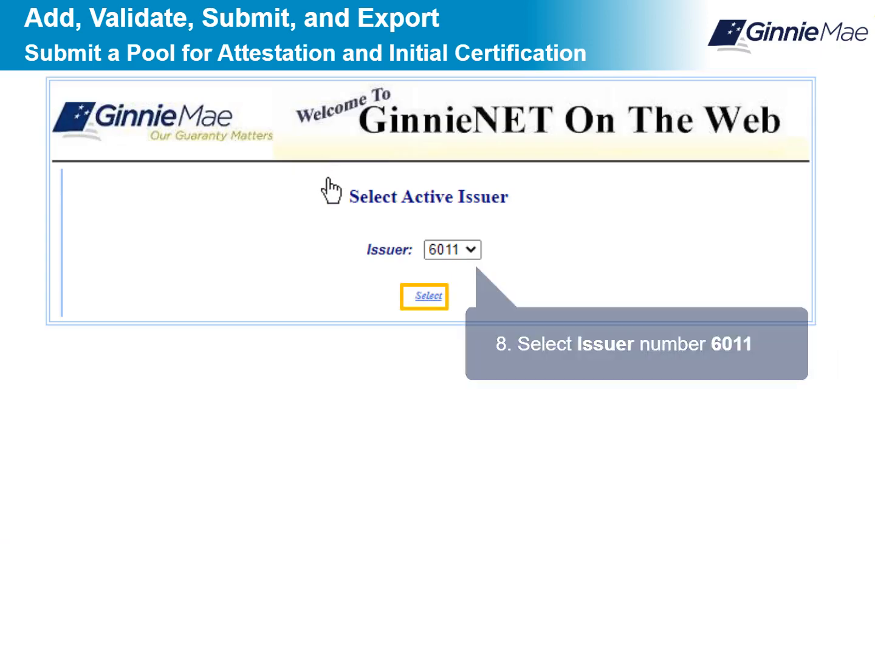
- Confirm the active issuer and open SFPDM Pools Attestation under Host Communications
click(429, 297)
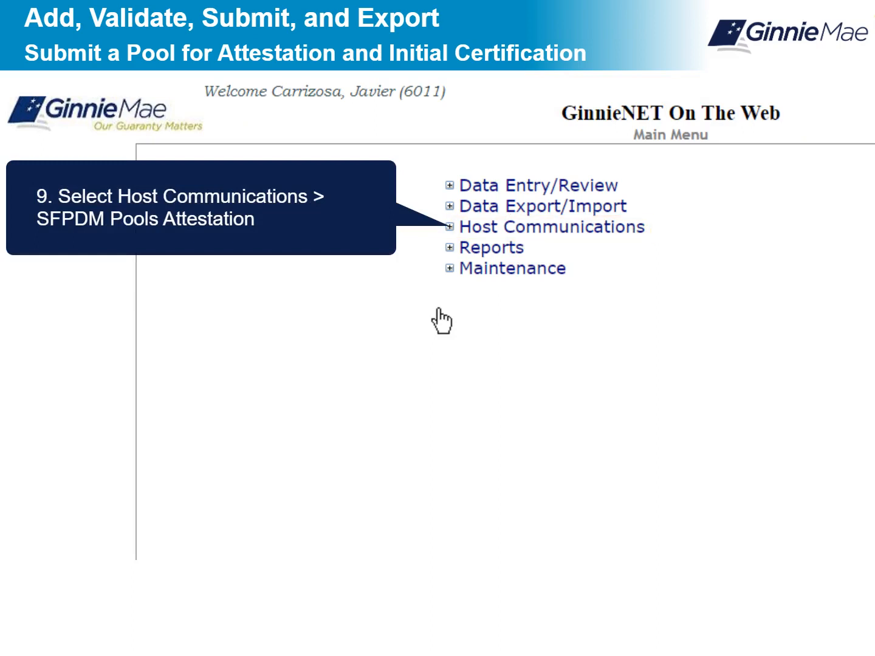
click(545, 226)
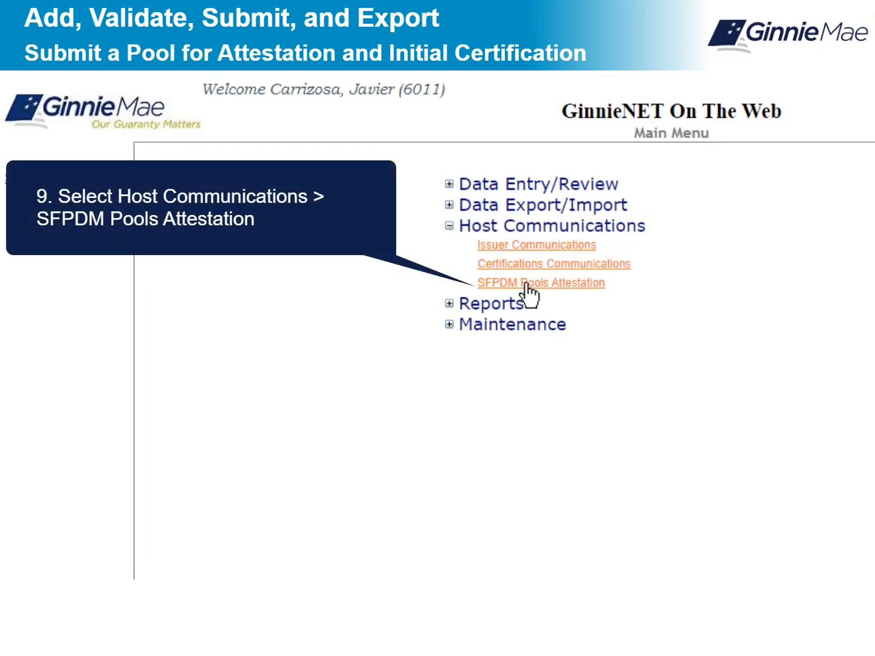
click(523, 282)
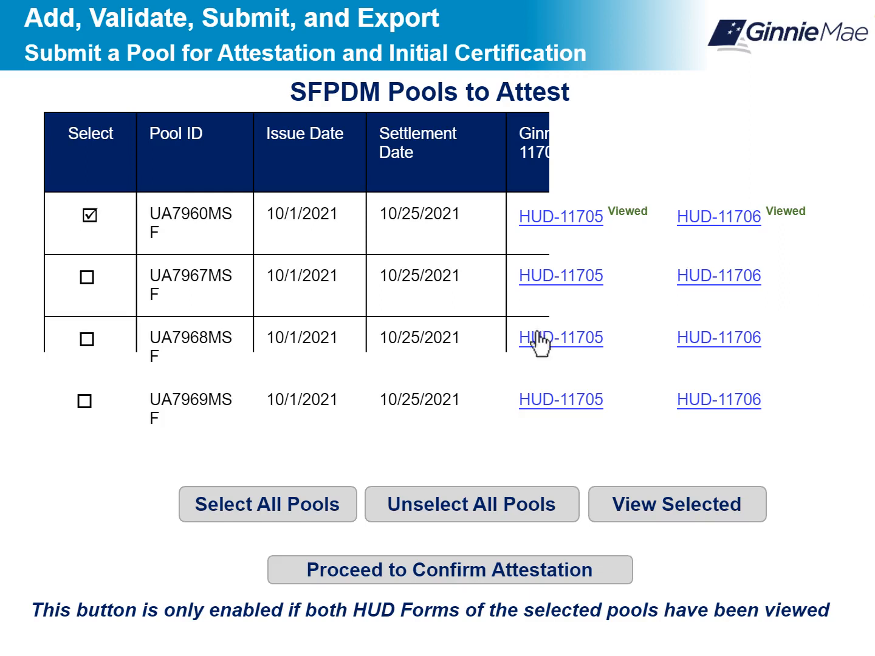
- Select every pool listed as awaiting attestation
click(261, 515)
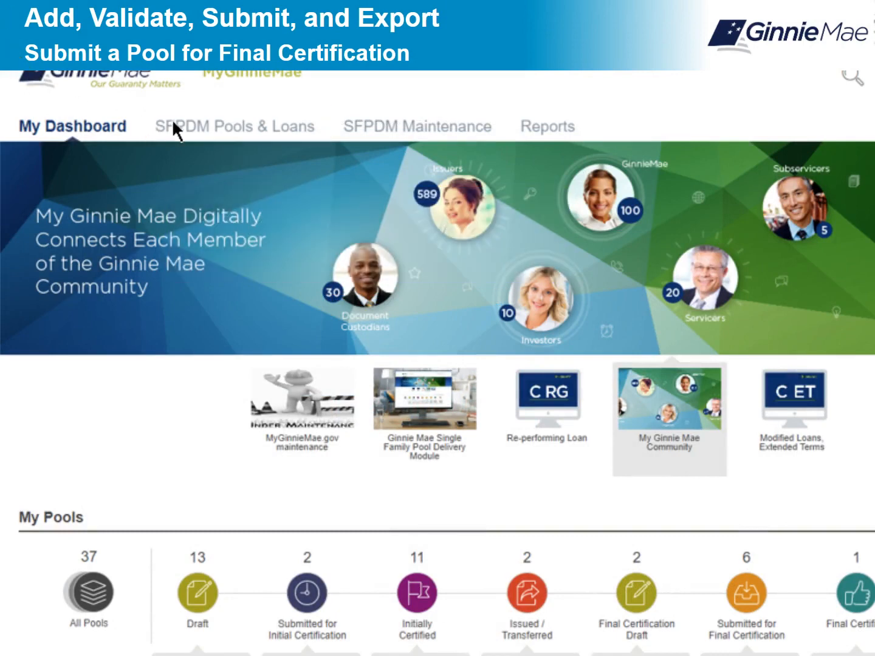
- Filter SFPDM Pools & Loans to Issued/Transferred status and open pool DE5858's details
click(244, 123)
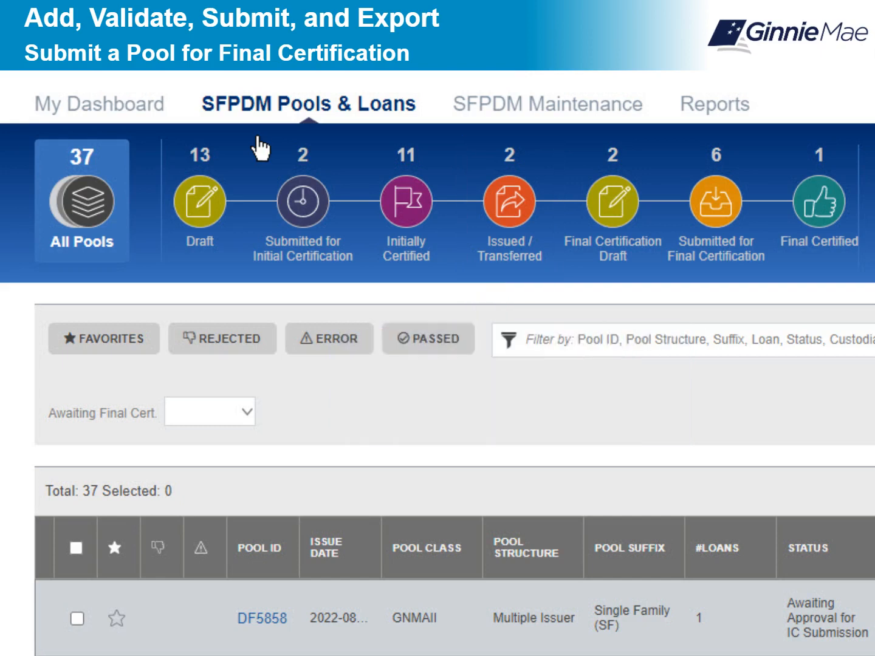
click(515, 217)
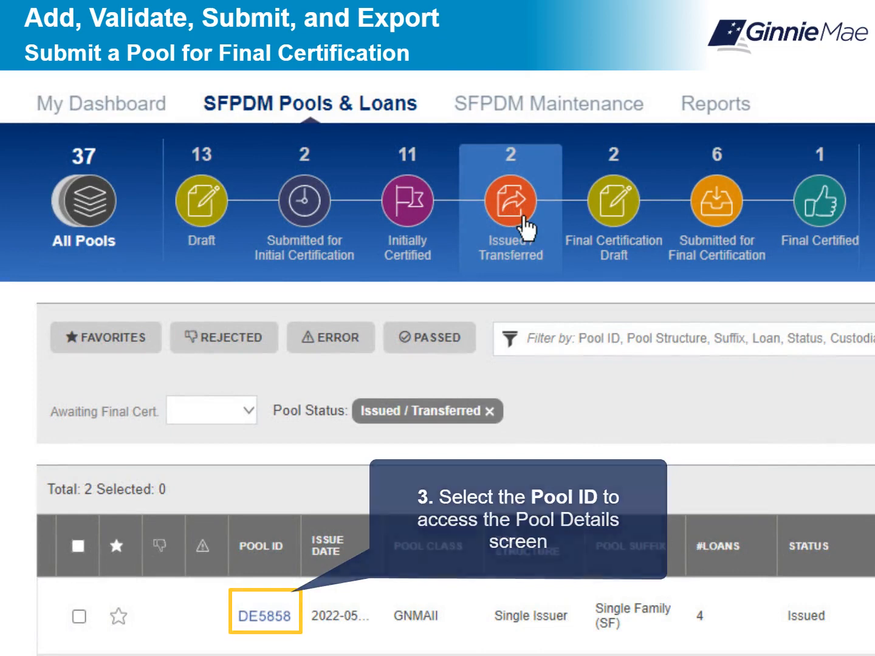
click(270, 616)
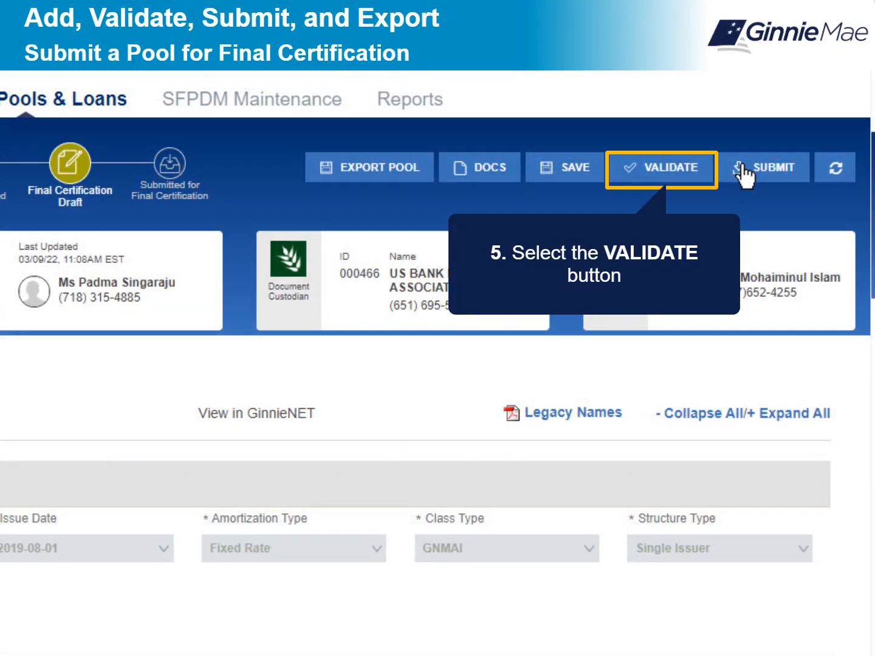
- Run business-rule validation on DE5858, then open it from its validation-passed notification
click(654, 170)
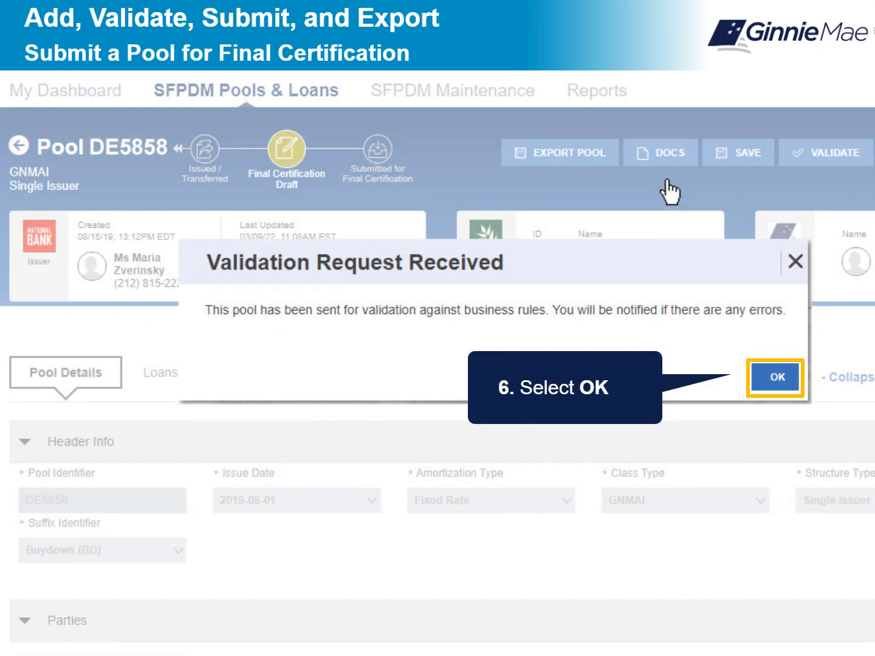
click(777, 378)
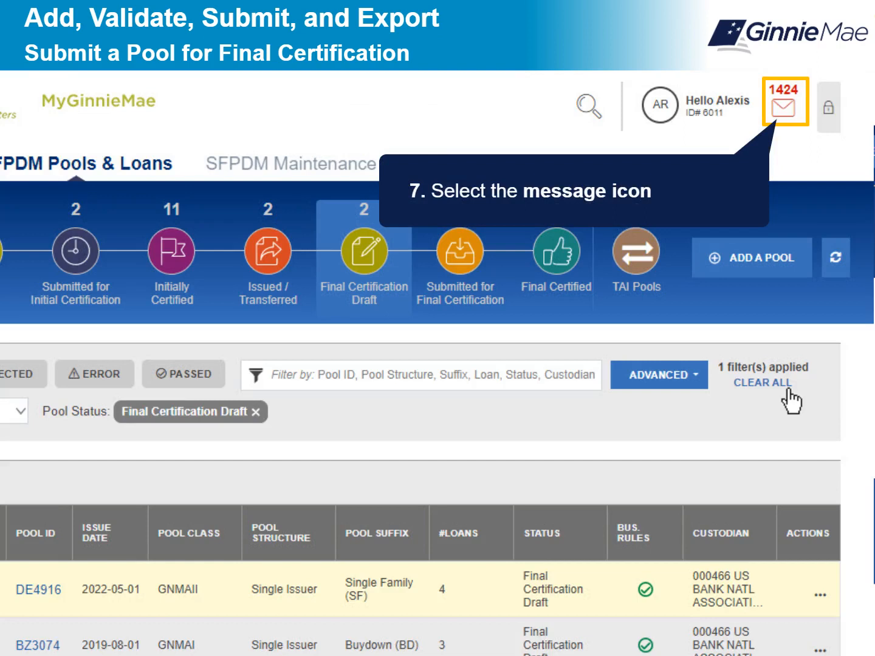
click(783, 112)
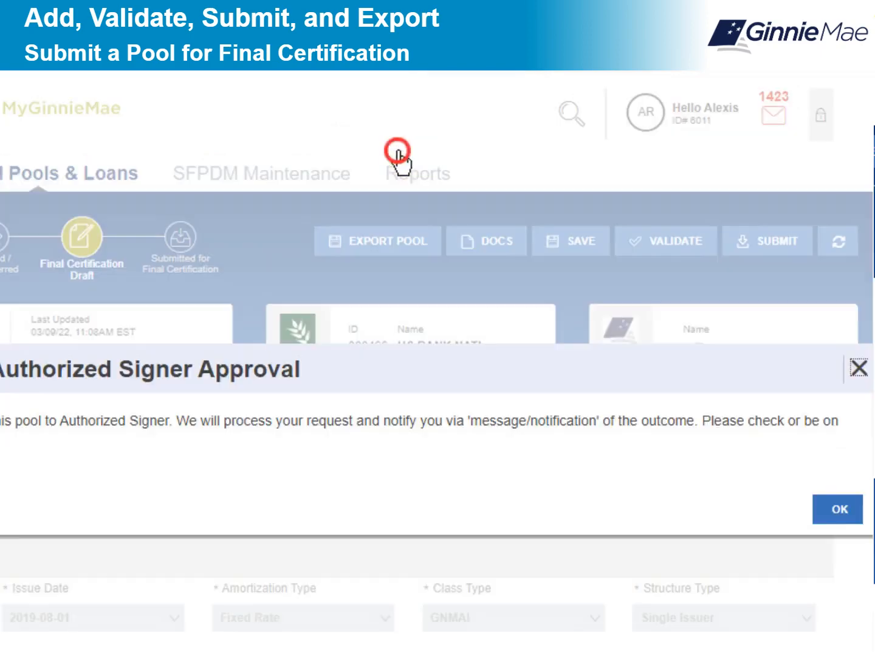
click(395, 148)
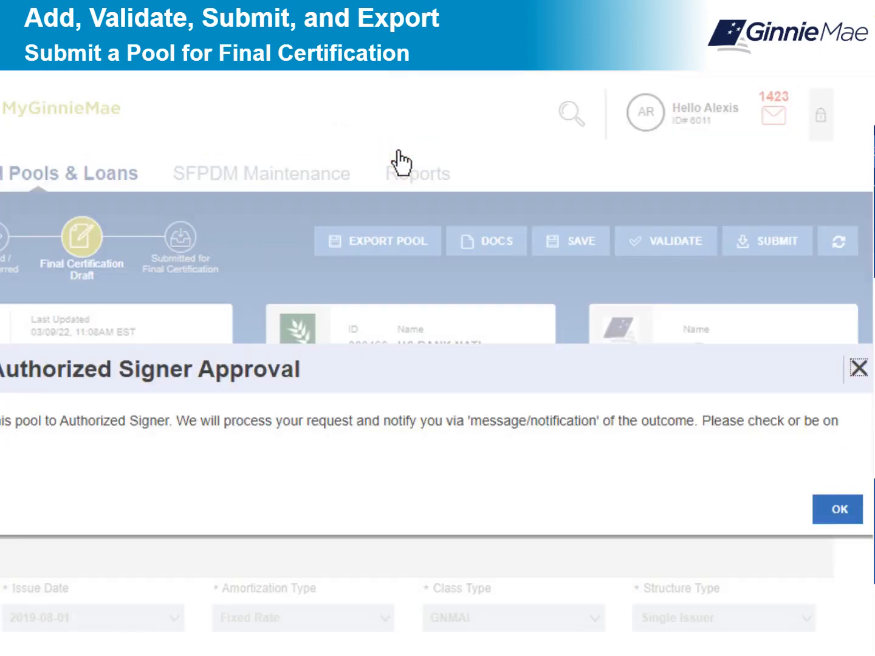